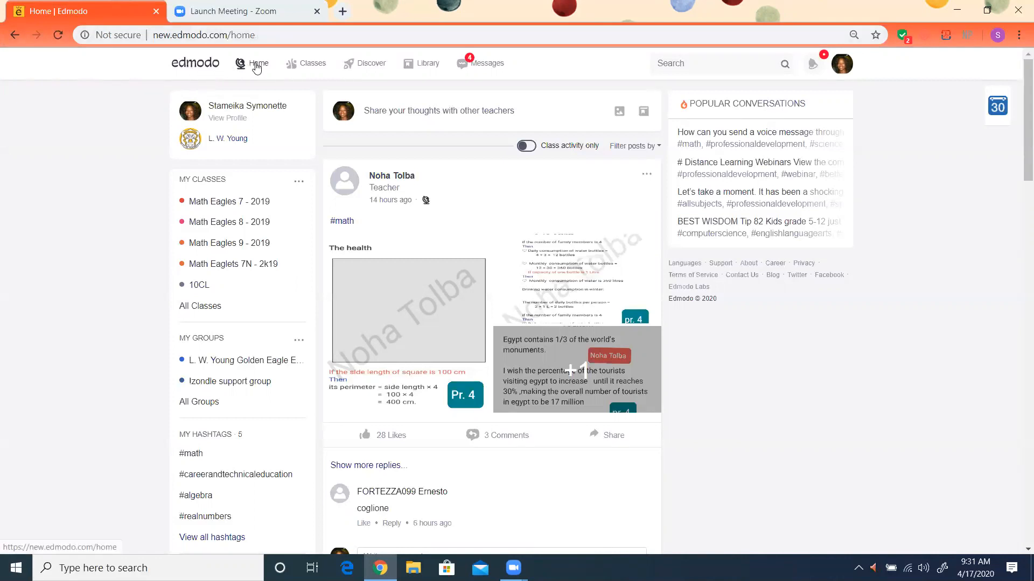
Step: Create a new quiz from the Library
mouse_move(314, 69)
left_click(417, 66)
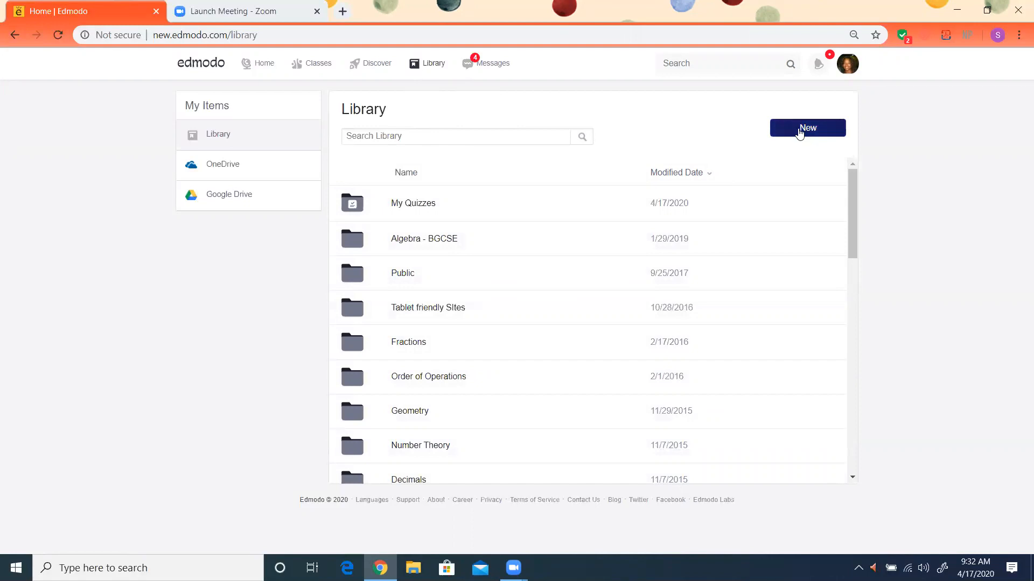
left_click(801, 133)
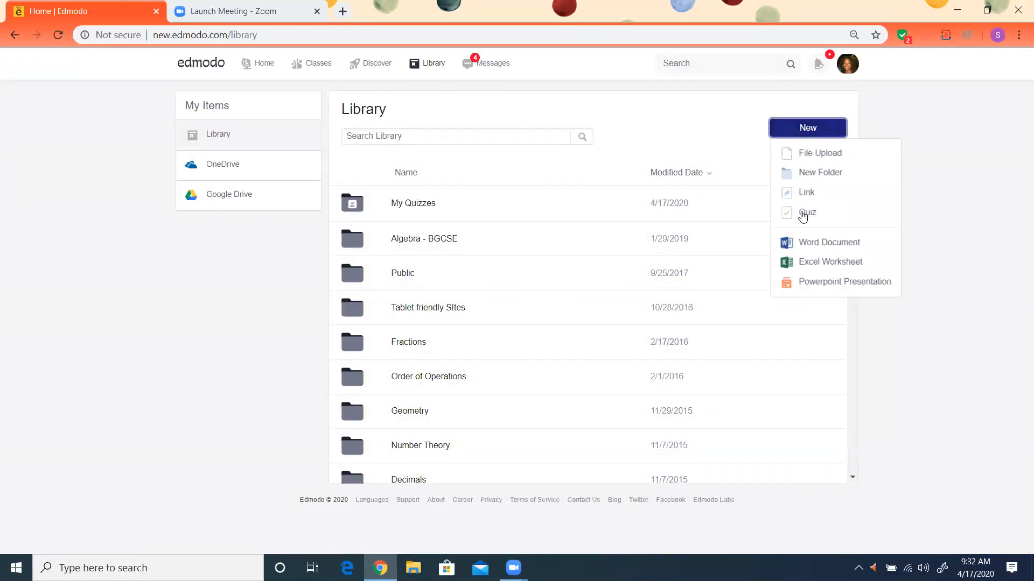
left_click(803, 215)
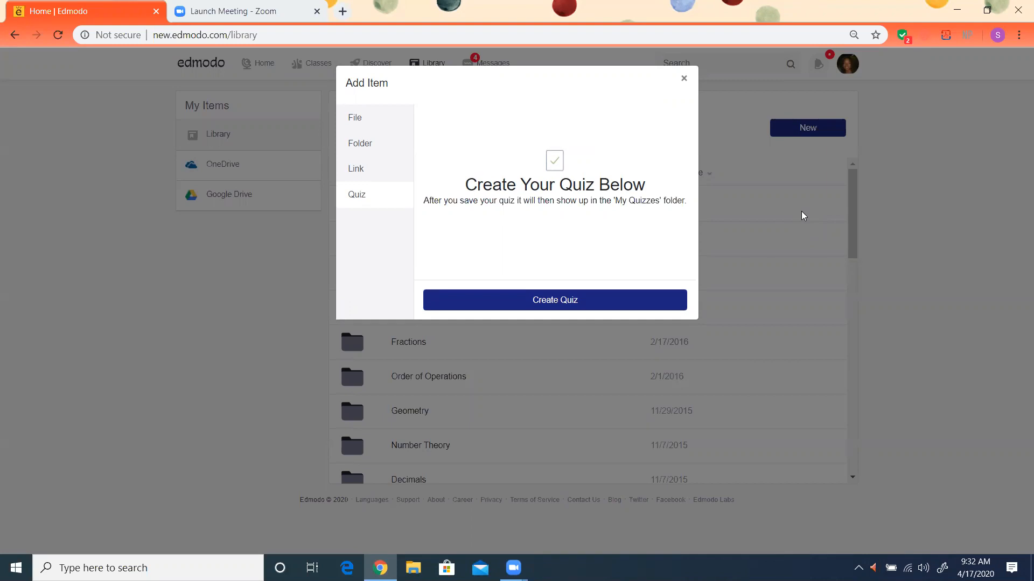
left_click(579, 302)
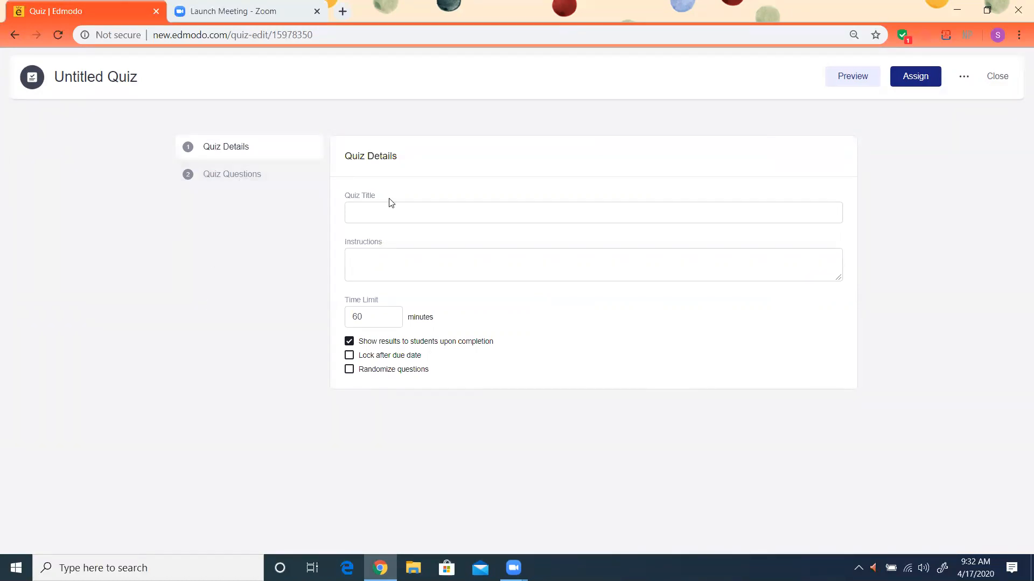
Step: Title the new quiz "Addition"
left_click(383, 213)
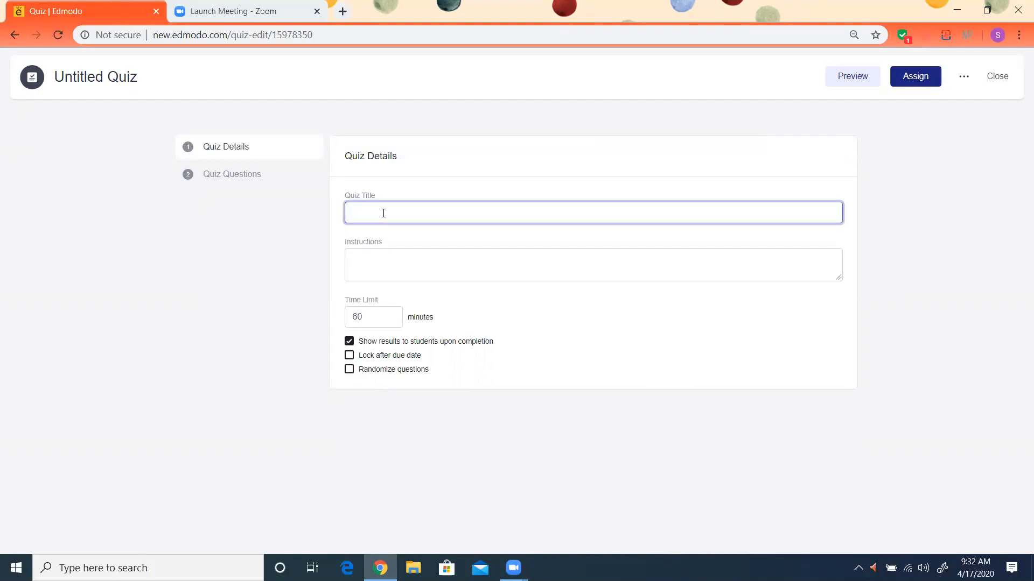
type("A")
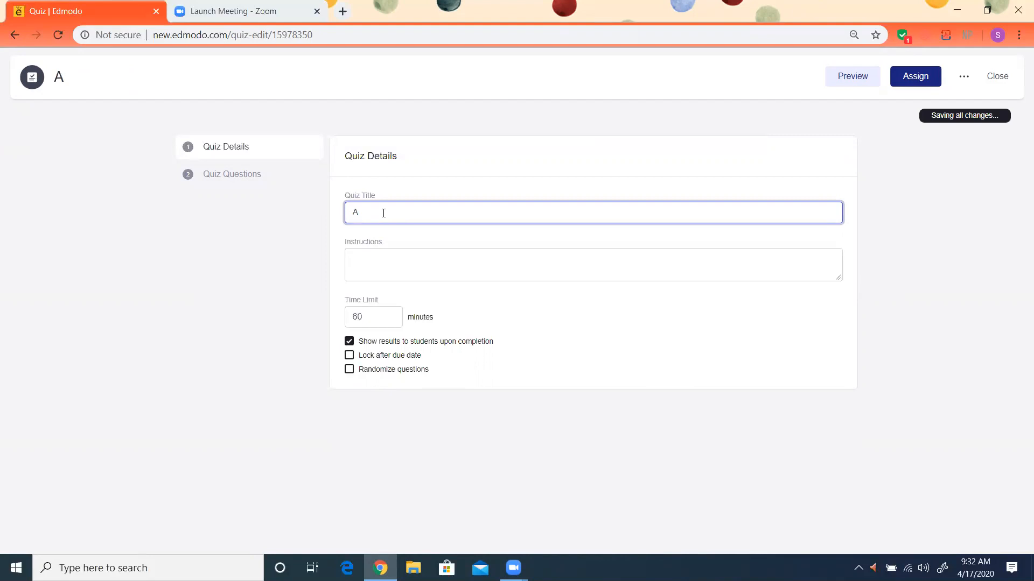
type("d")
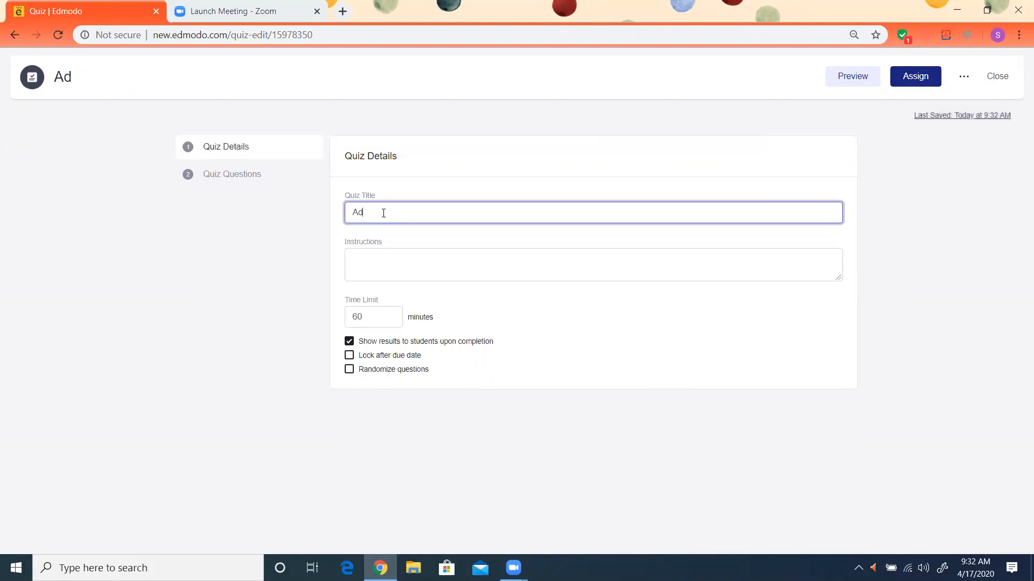
type("dition")
Step: Enter the quiz instructions "Please do all working as we would have discussed in class" and enable randomized questions
left_click(389, 266)
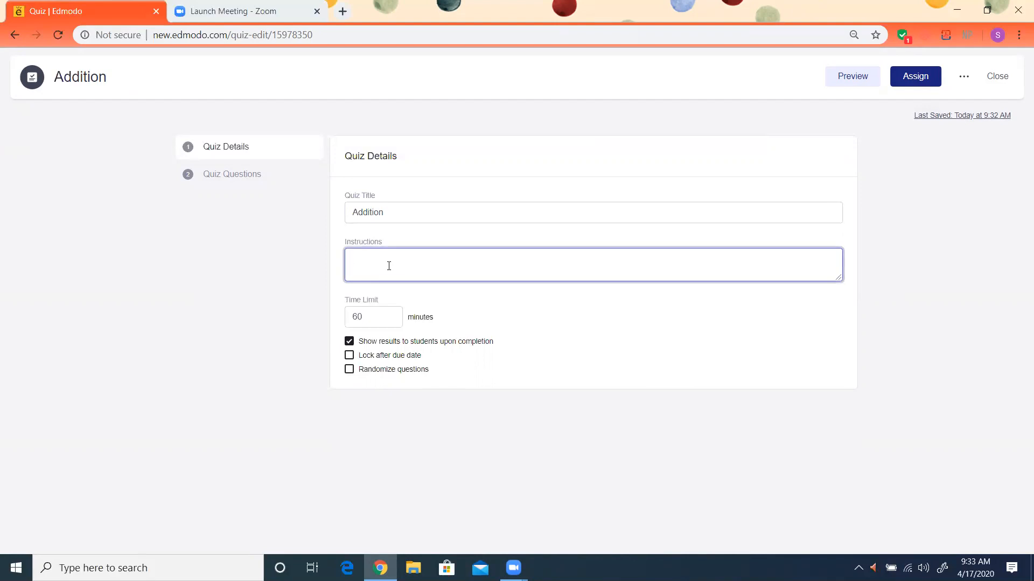
type("Please")
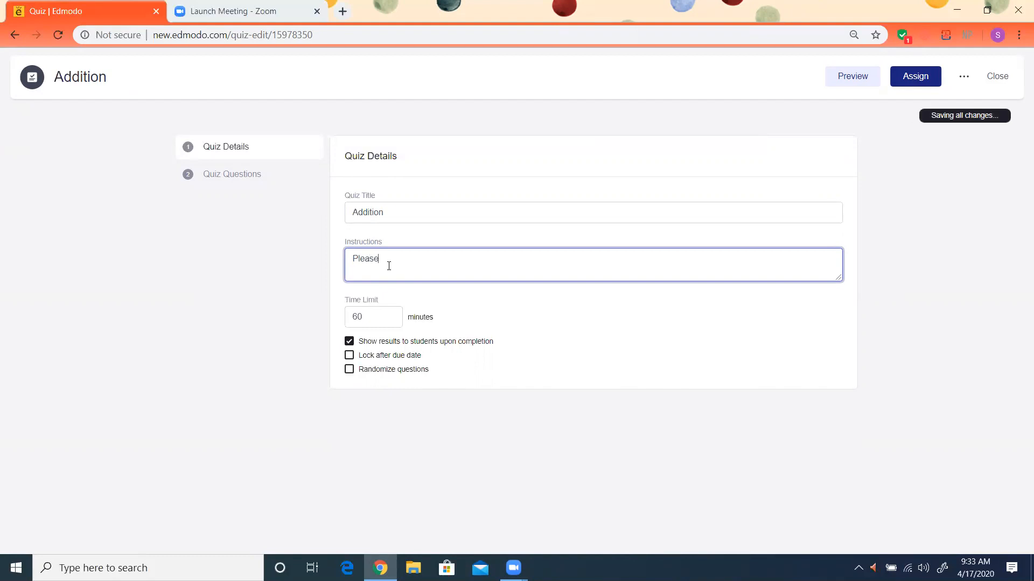
type(" do all work")
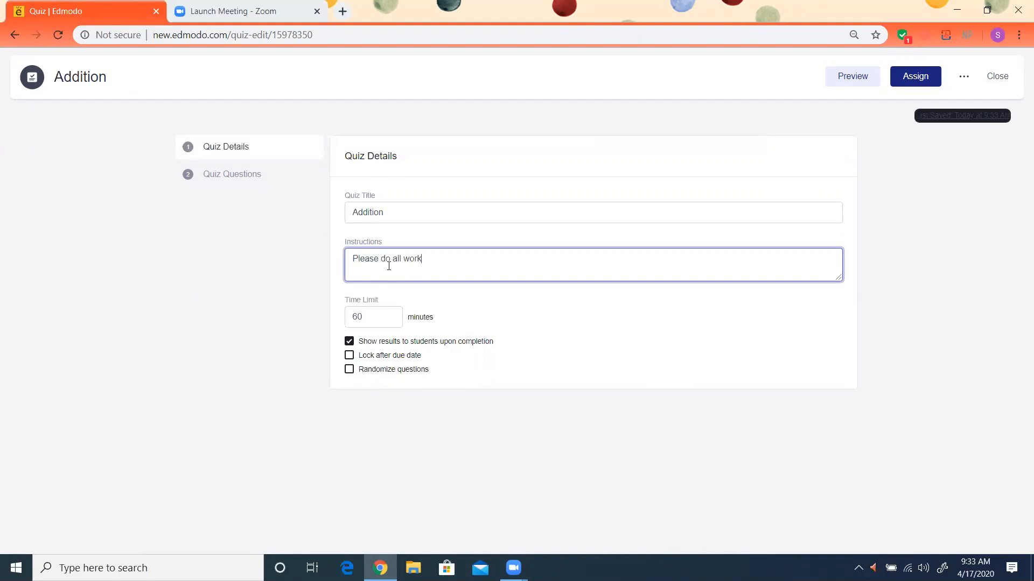
type("ing as we ")
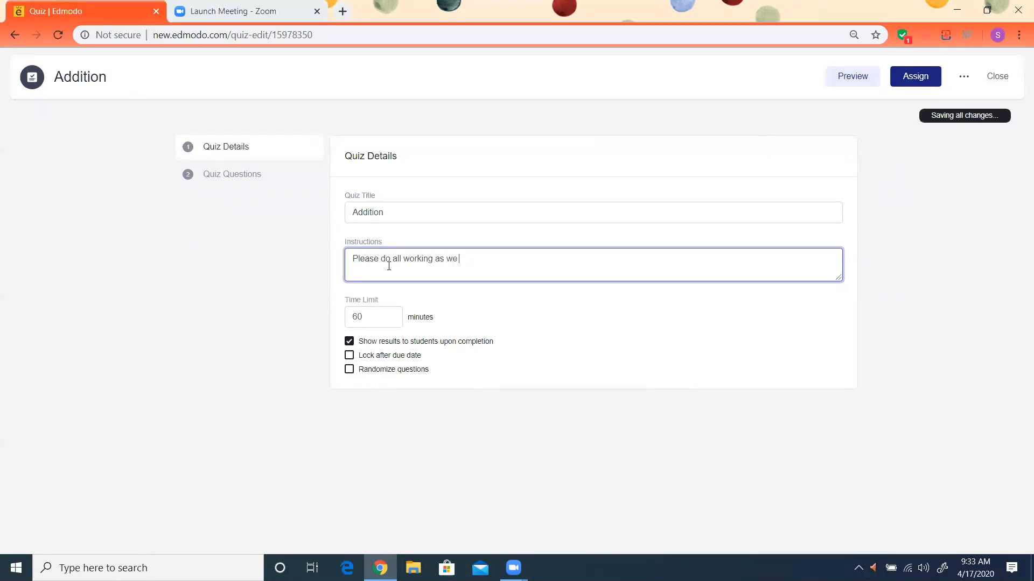
type("would have discussed i")
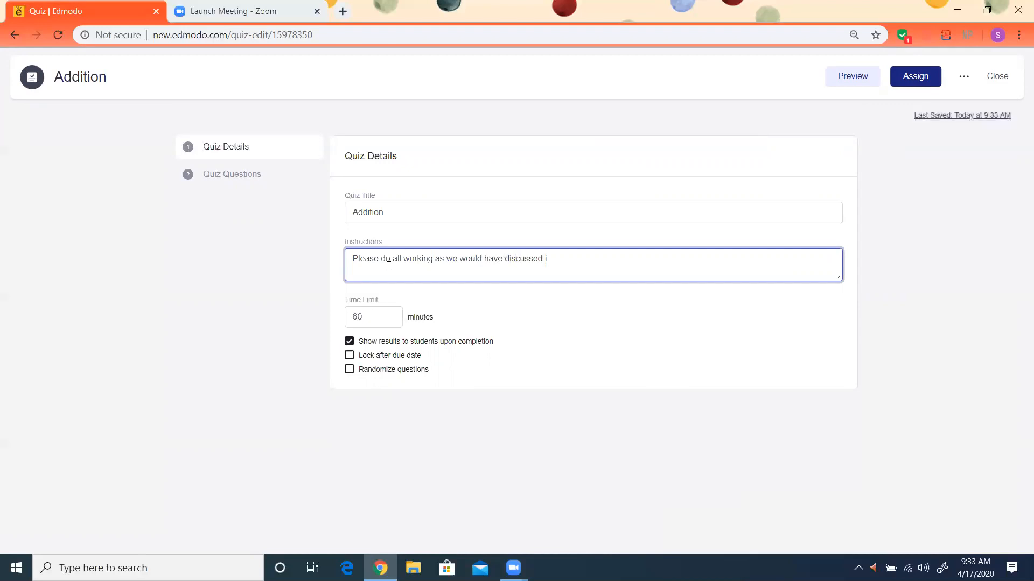
type("n class")
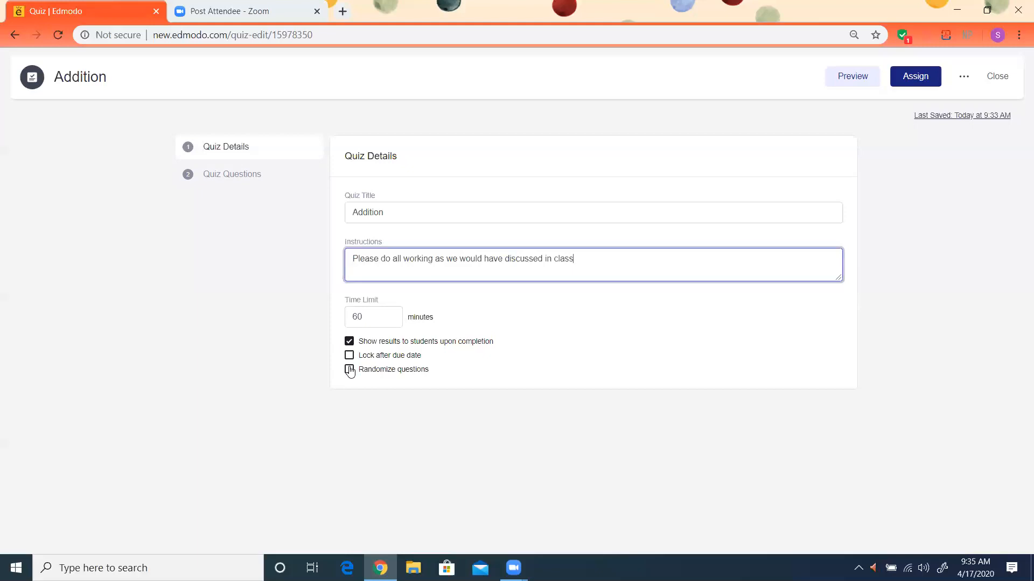
left_click(349, 371)
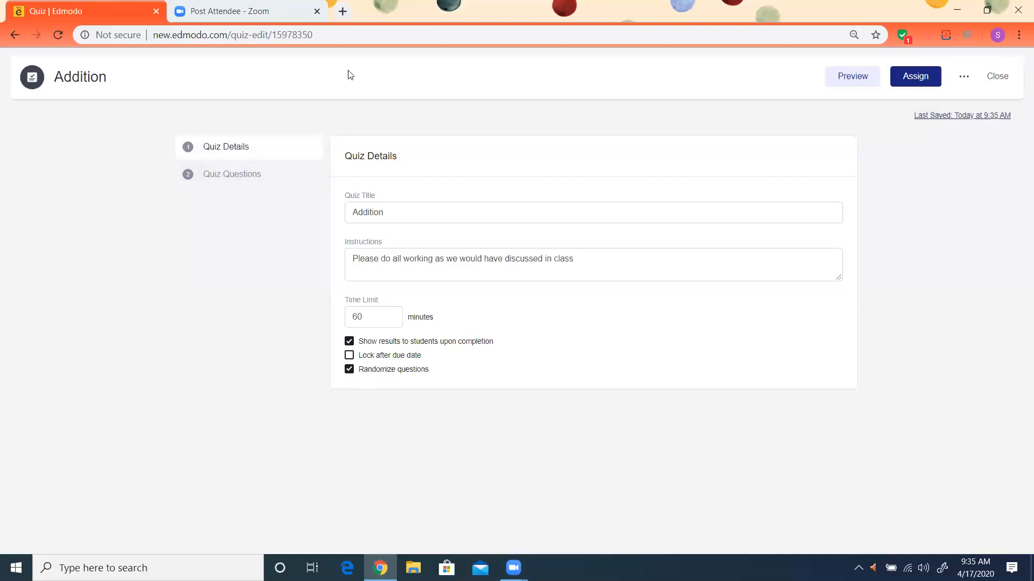
Step: Make quiz question 1 a fill-in-the-blanks question with the text "3 + 4 = _"
left_click(223, 177)
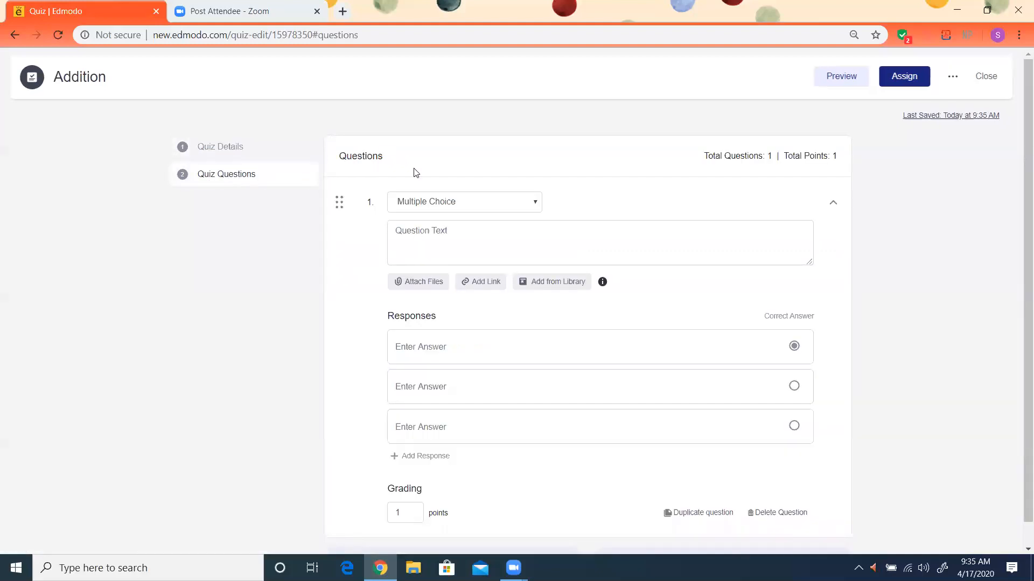
left_click(530, 207)
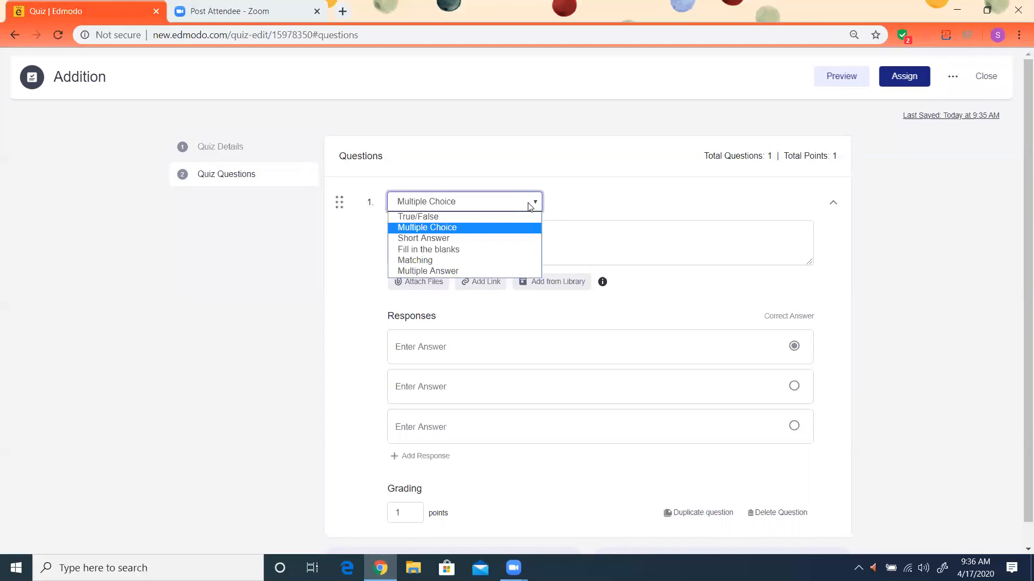
left_click(465, 249)
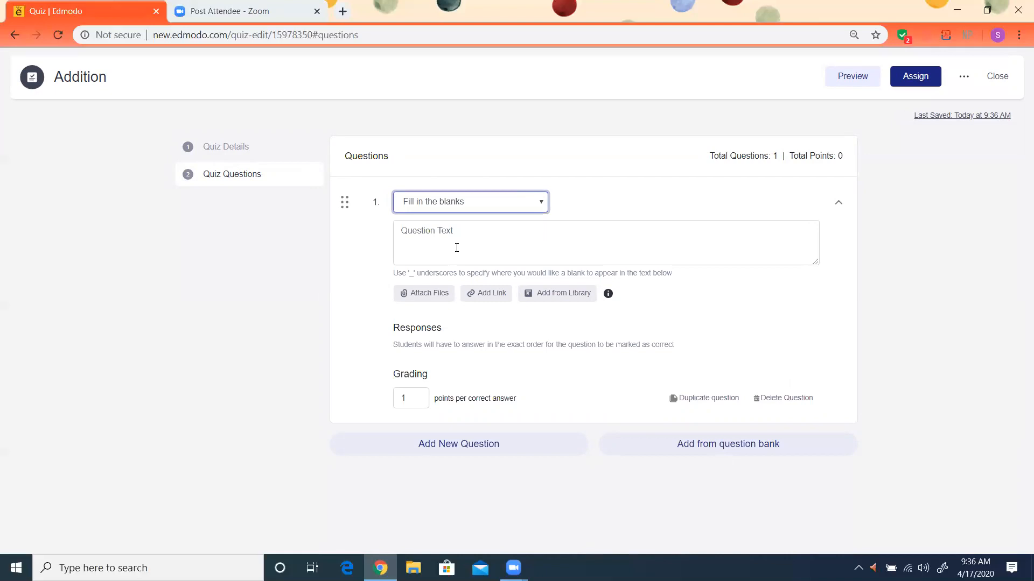
left_click(439, 228)
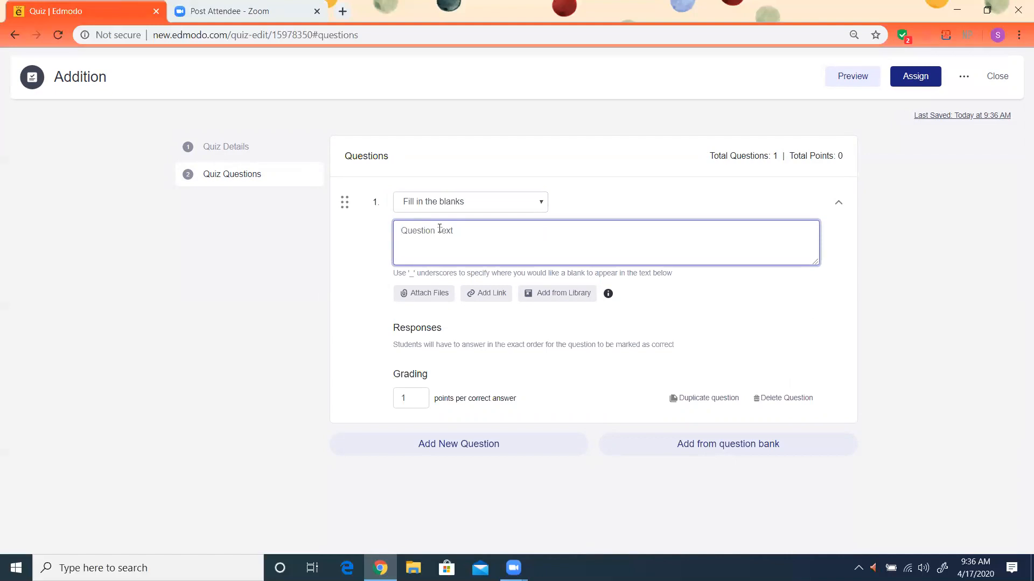
type("3")
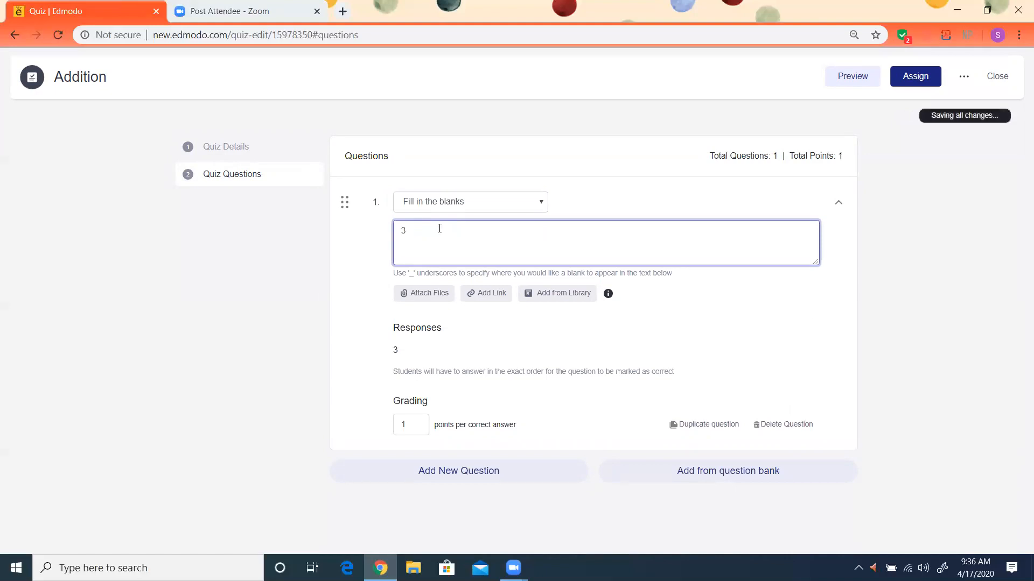
type(" + 4 =")
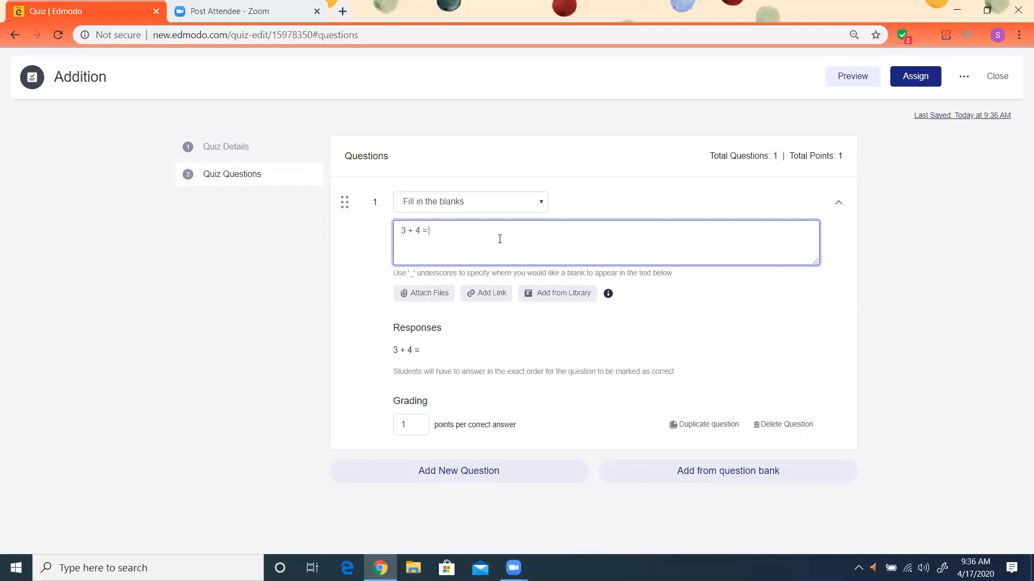
type("_")
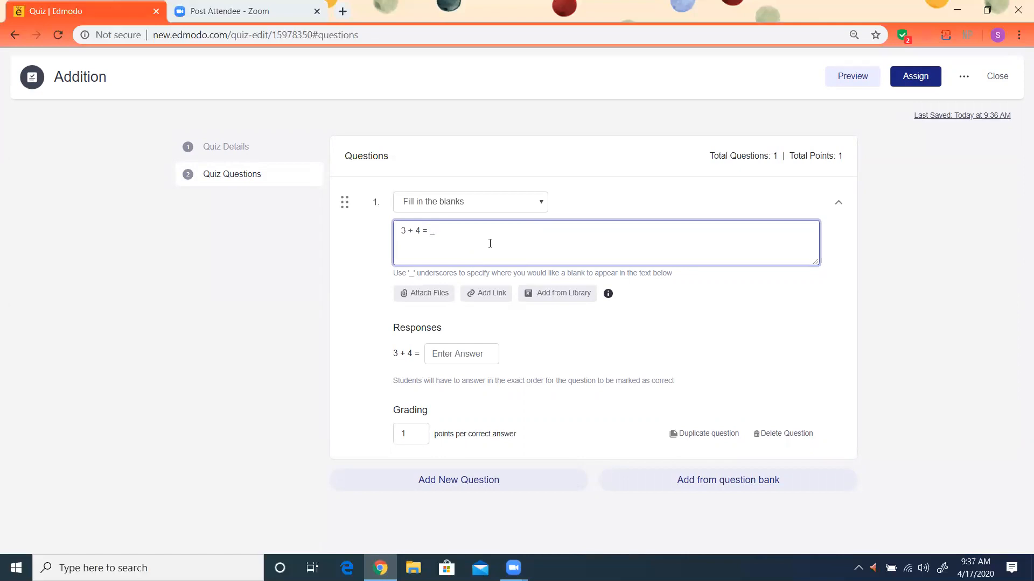
Step: Enter 7 as the correct response for the blank in question 1
left_click(465, 356)
type("7")
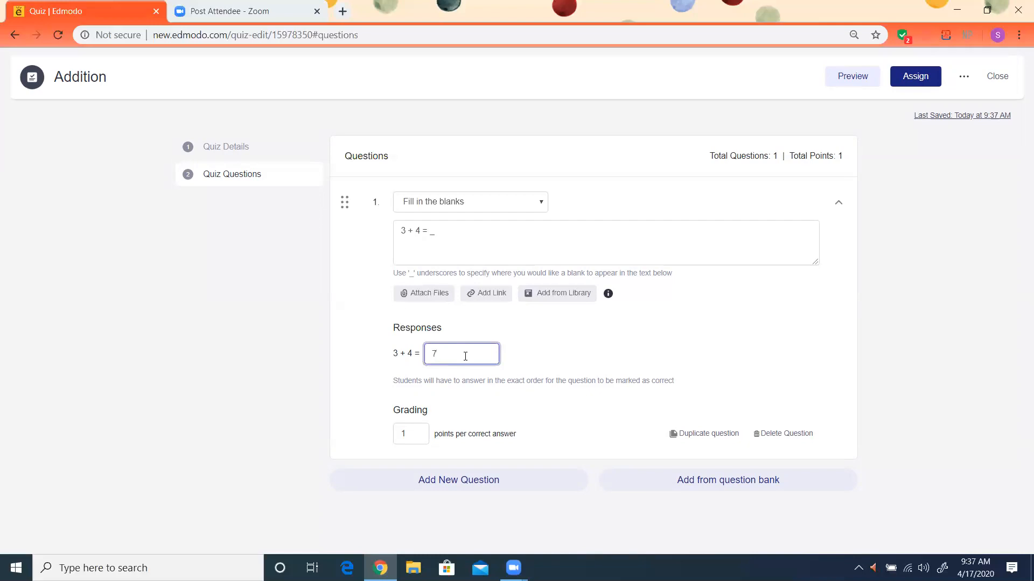
left_click(417, 439)
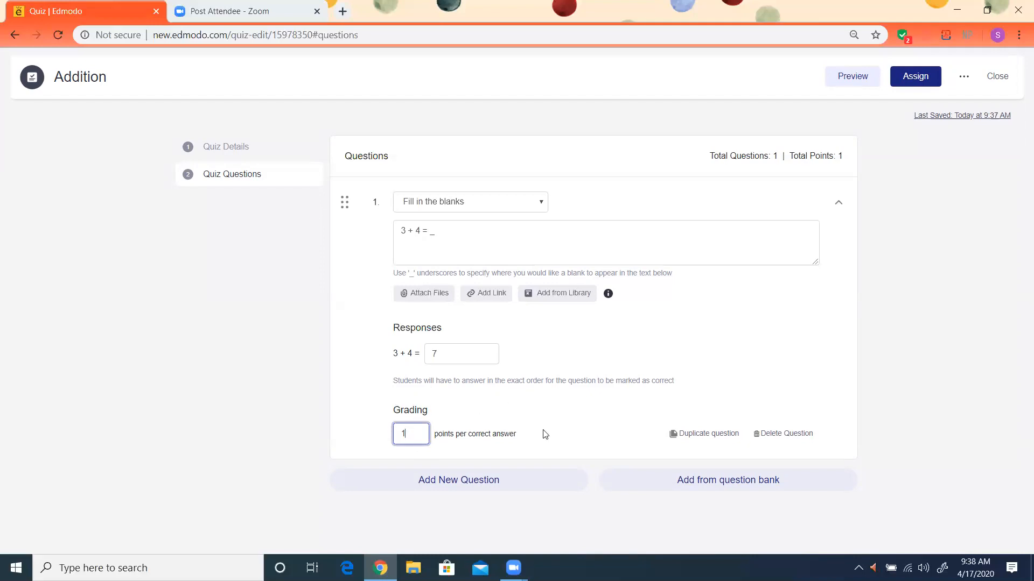
Step: Duplicate question 1 and change the copy's question text to "7 + 9 = _"
left_click(716, 434)
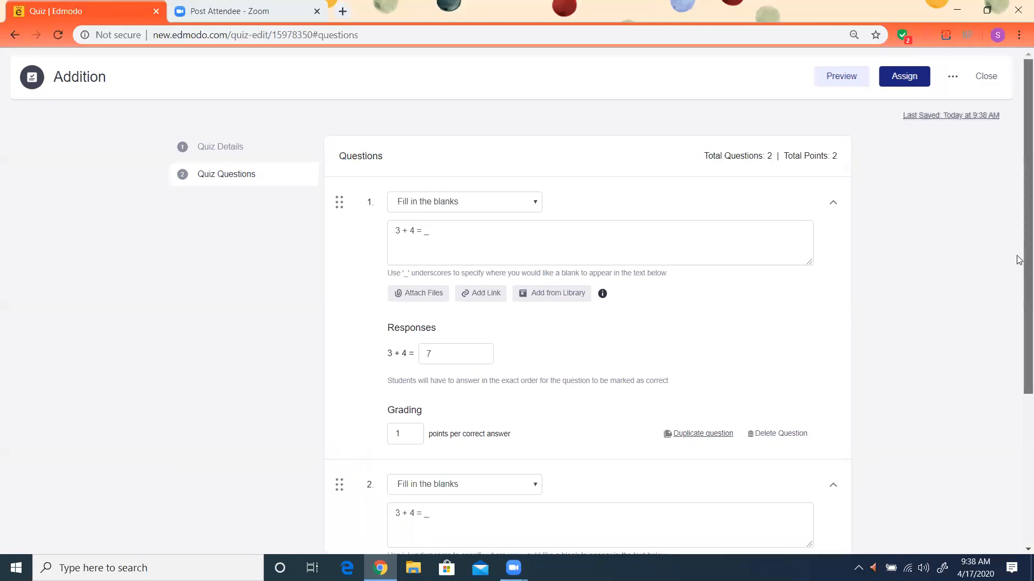
scroll(399, 433, "down", 2)
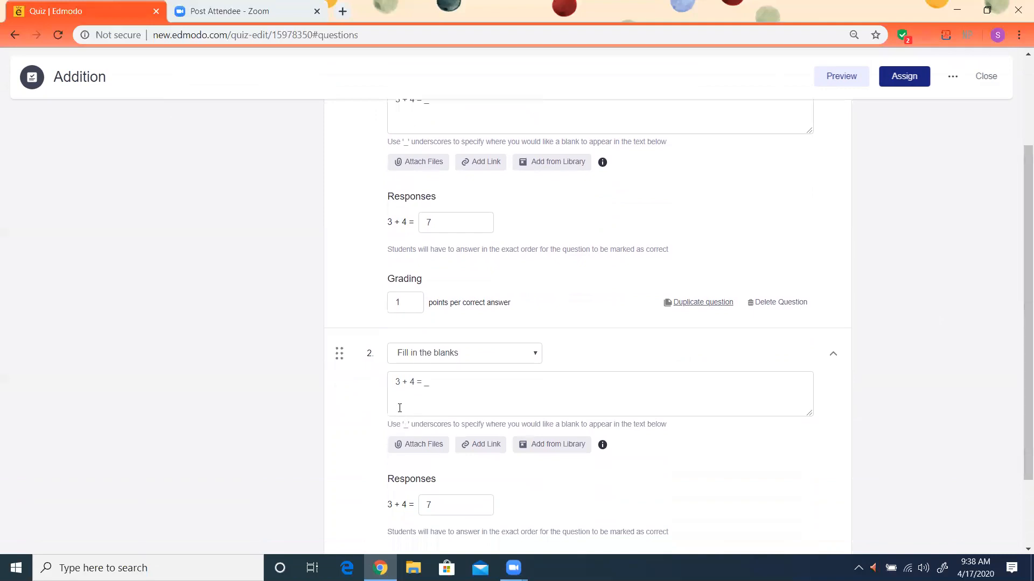
left_click(399, 383)
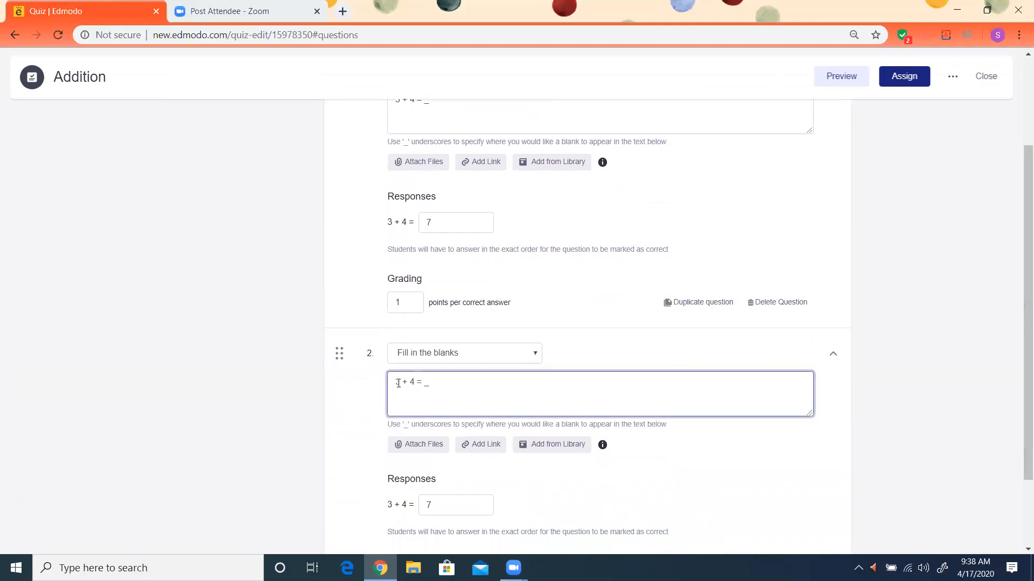
key("BackSpace")
type("7")
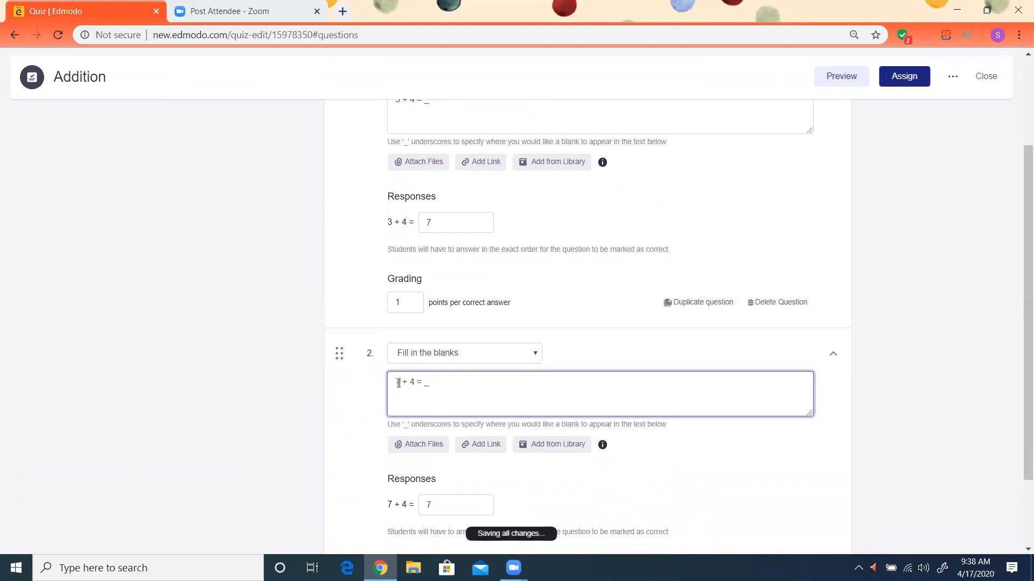
left_click(413, 383)
key("BackSpace")
type("9")
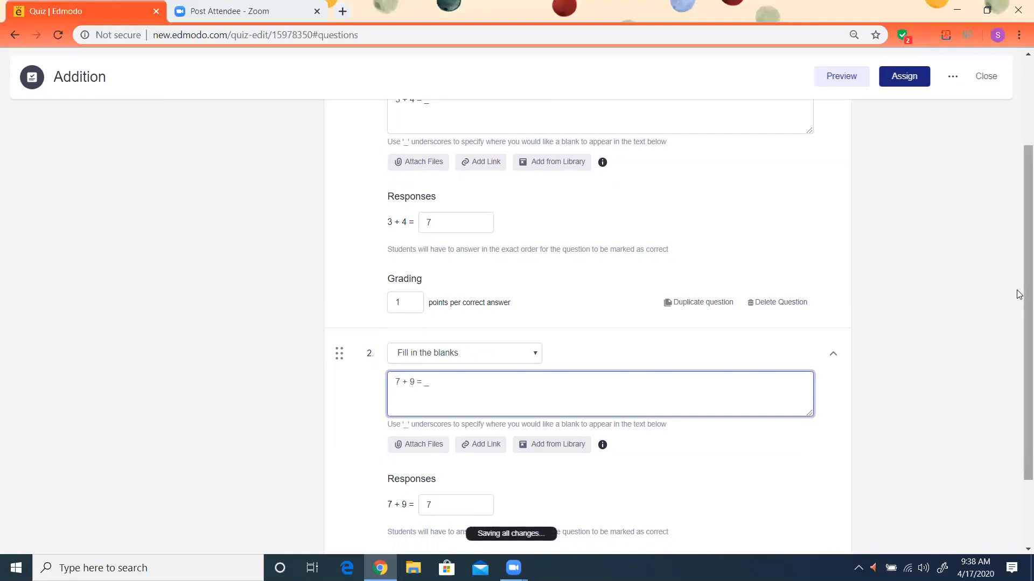
Step: Duplicate question 2 to add a third fill-in-the-blanks question
scroll(1019, 286, "down", 3)
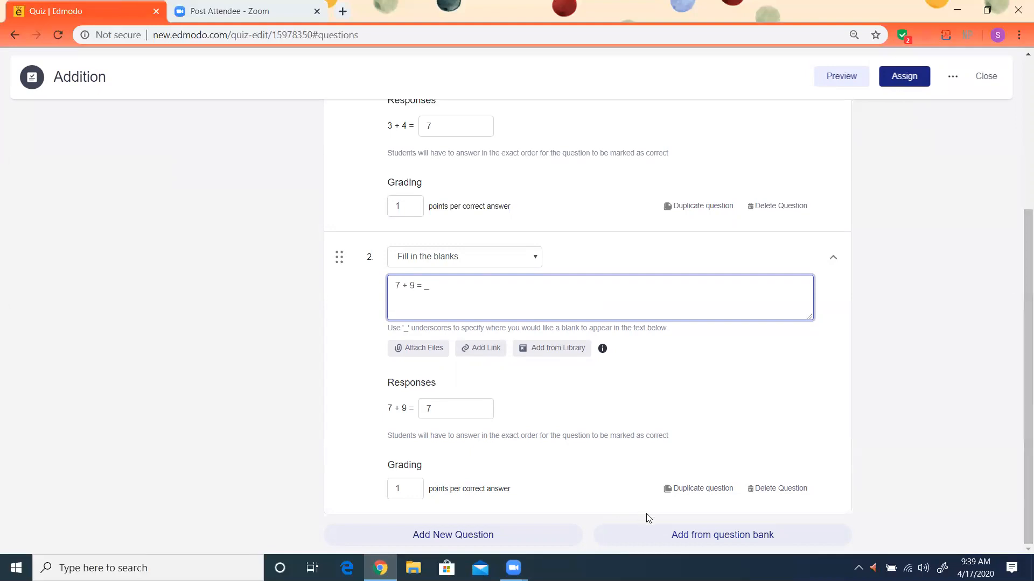
left_click(699, 491)
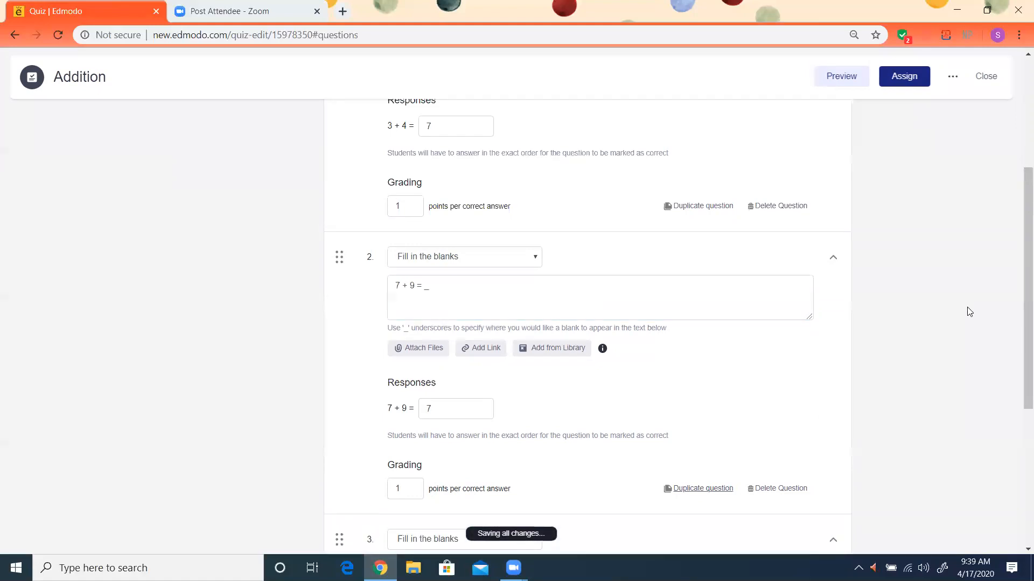
scroll(1019, 293, "down", 3)
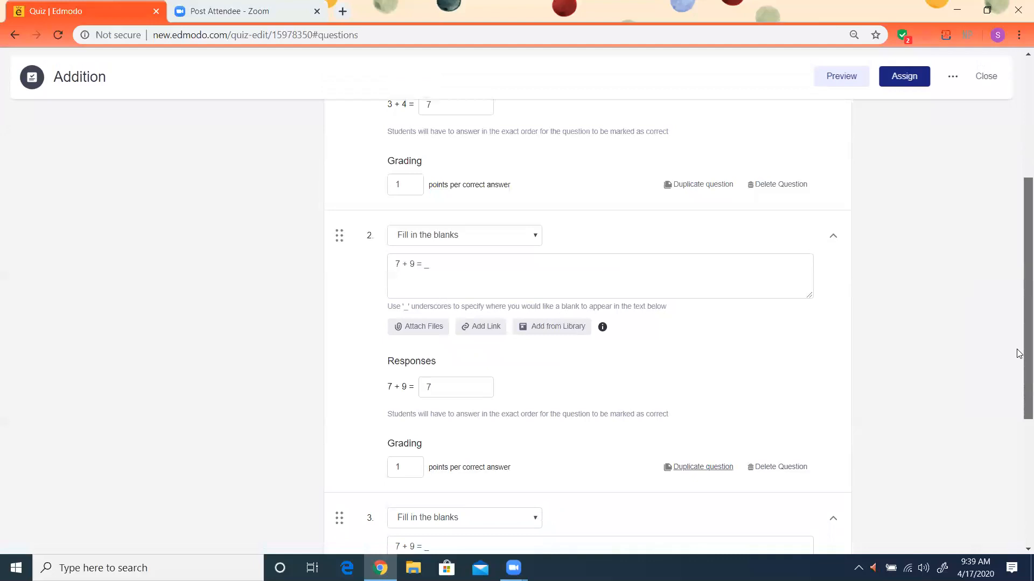
scroll(1019, 435, "down", 2)
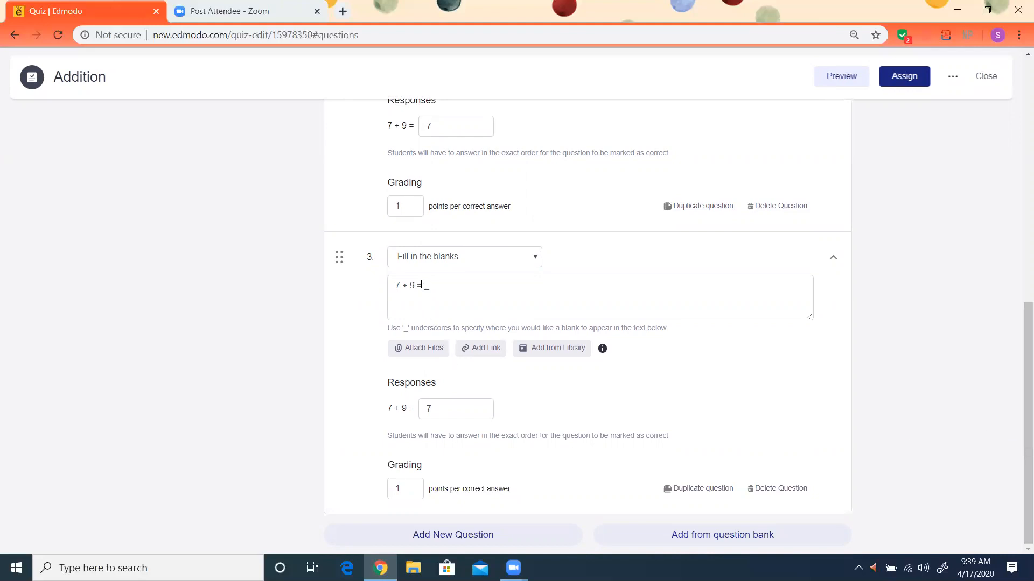
Step: Replace the text of question 3 with "= _", keeping the underscore as the blank
left_click_drag(422, 285, 397, 285)
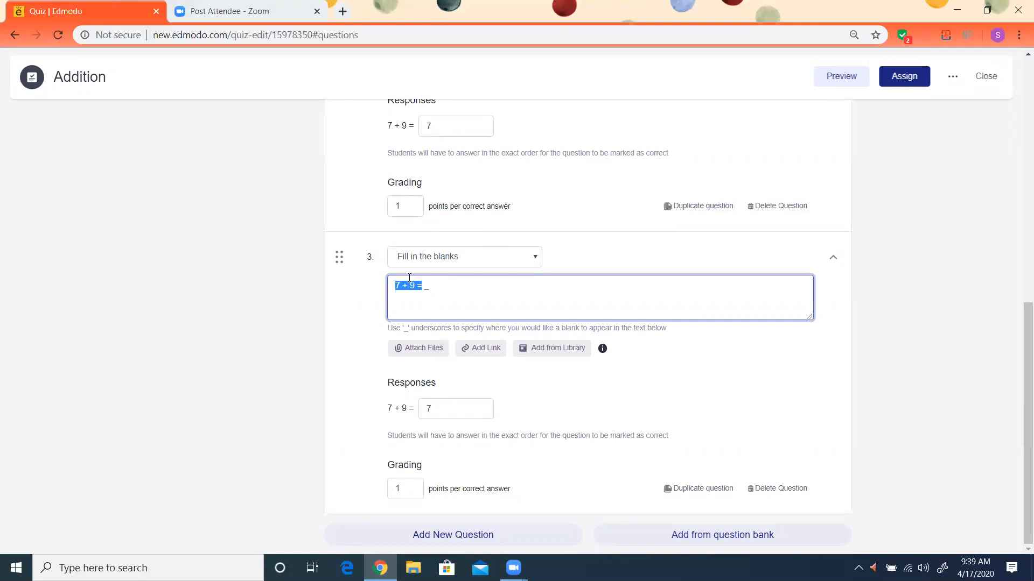
type("7 =")
key("BackSpace")
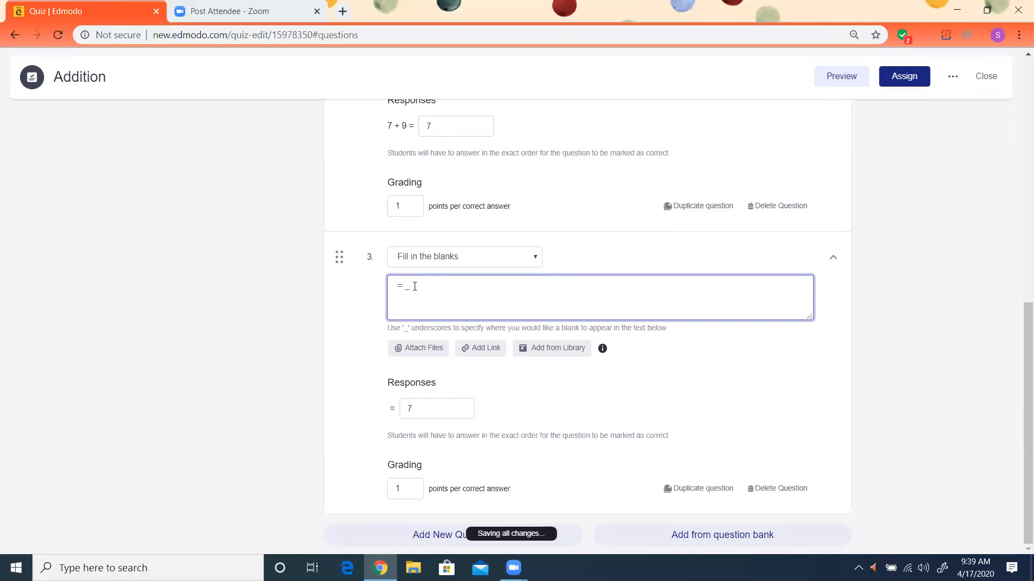
key("Delete")
key("Delete")
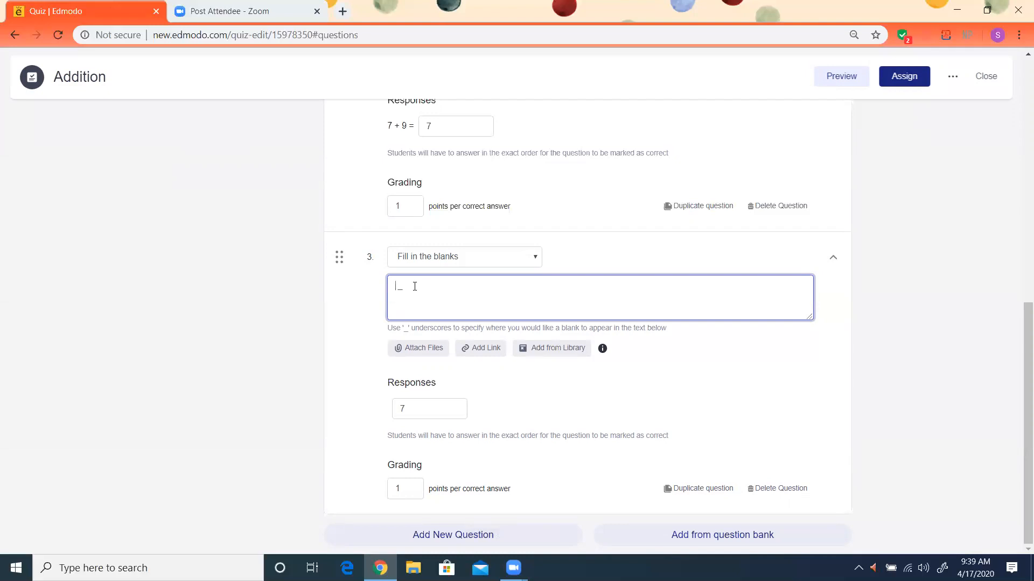
type("=")
Step: Set the correct response for the blank in question 3 to 24
left_click(408, 409)
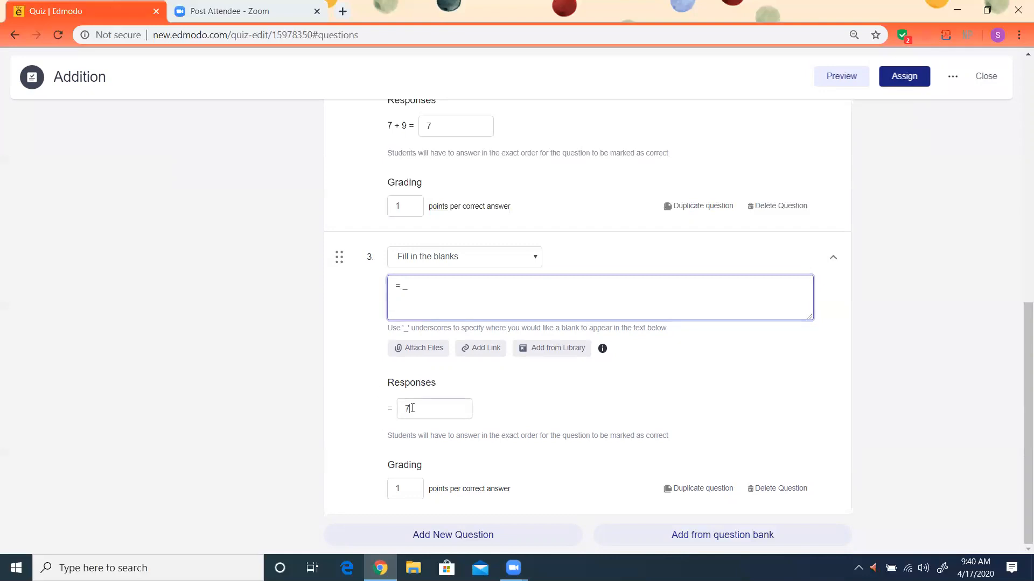
double_click(408, 409)
type("14")
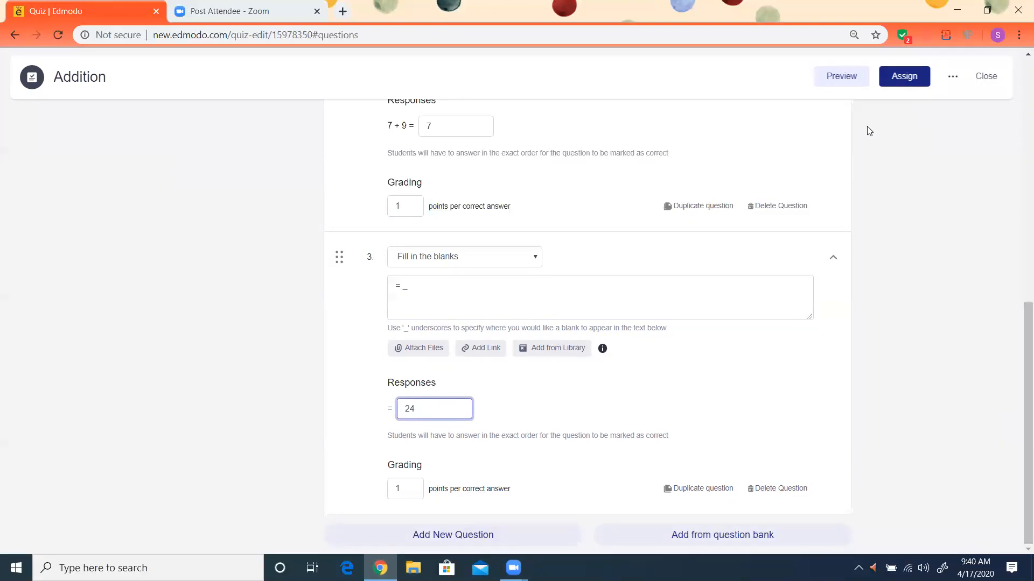
Step: Choose the classes 7 Geometry 2016 and 7G1 as the quiz's recipients and set the due date to 04/21/2020
left_click(911, 76)
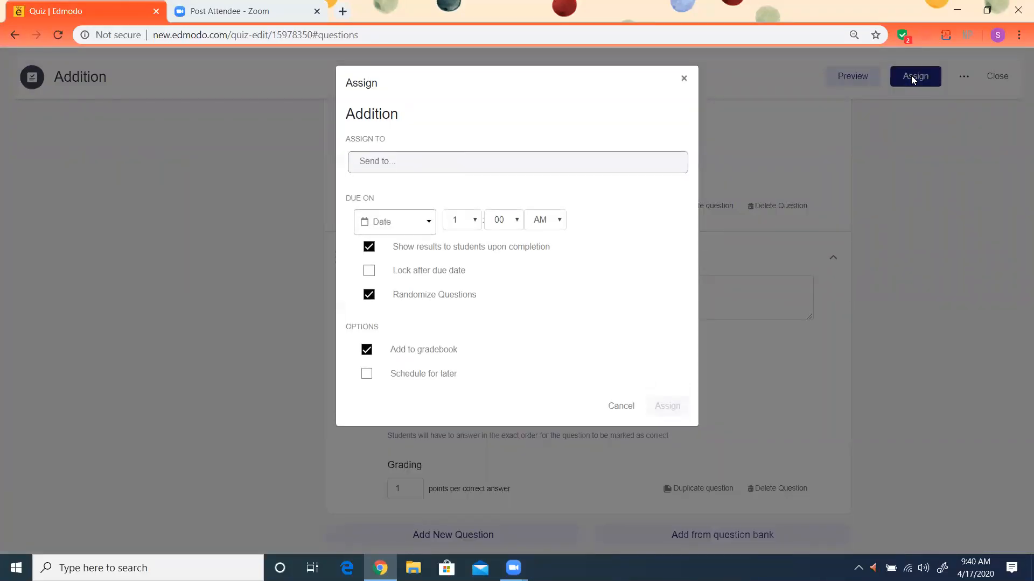
left_click(604, 155)
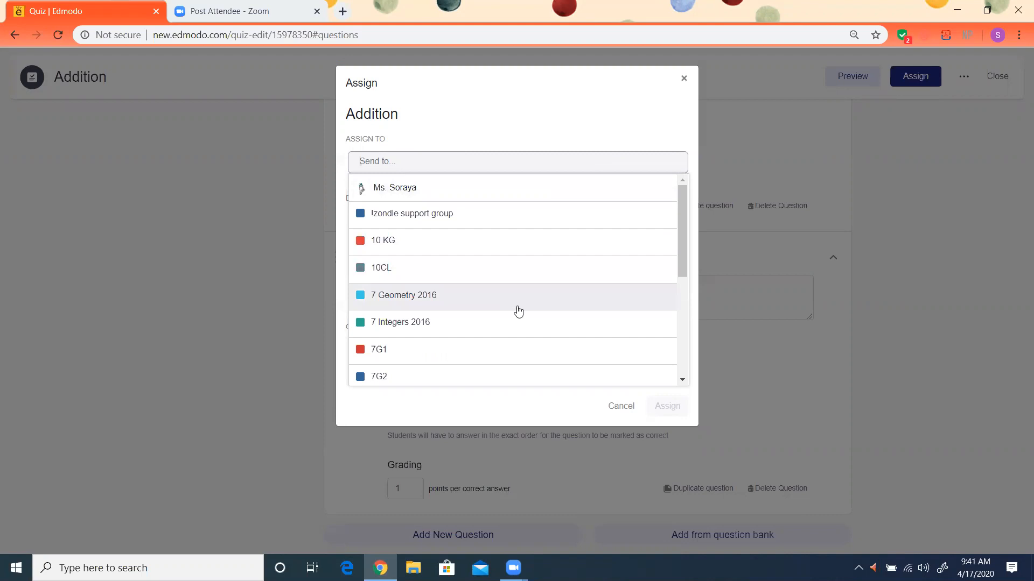
left_click(682, 246)
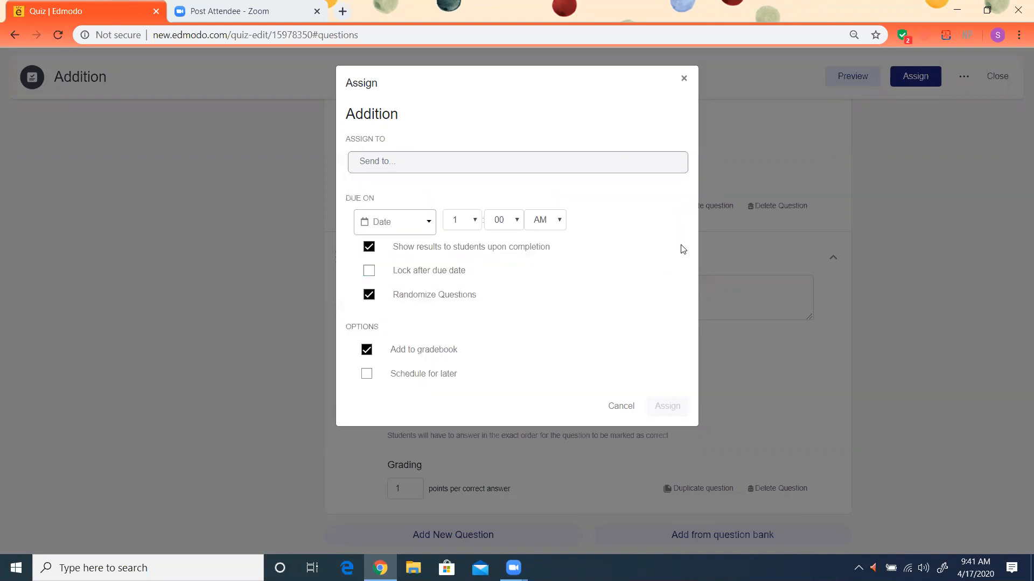
left_click(521, 164)
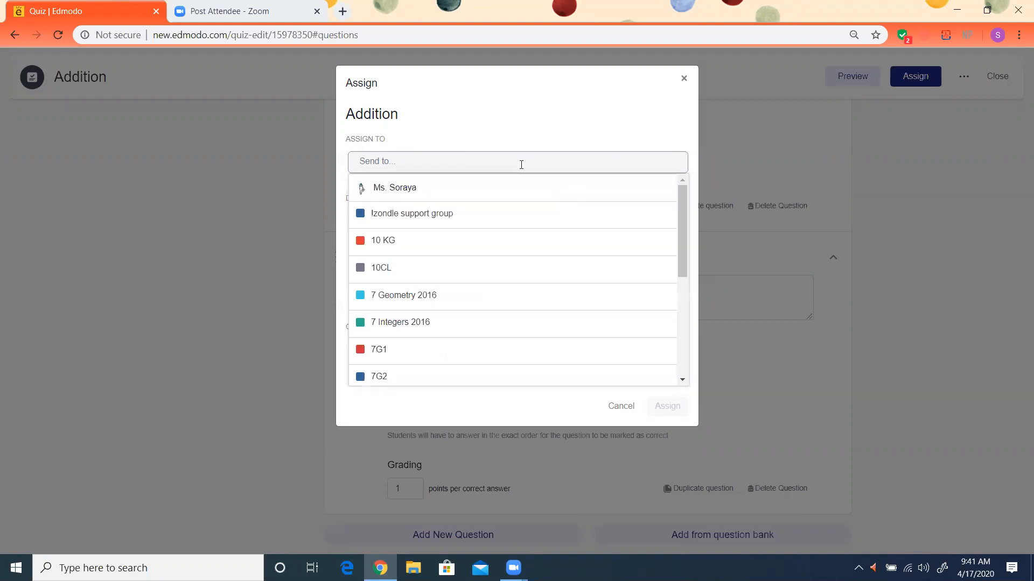
left_click(439, 300)
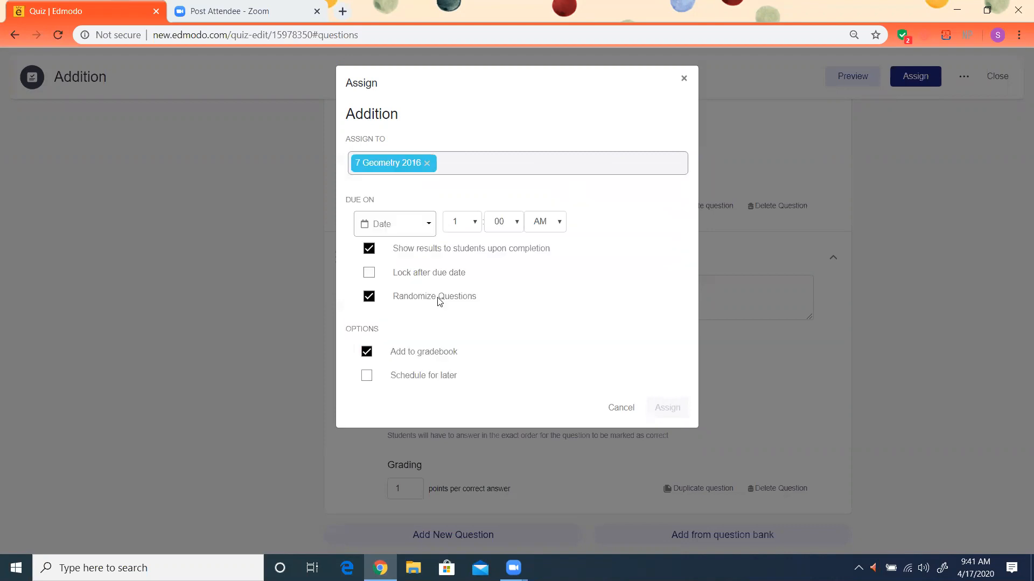
left_click(473, 167)
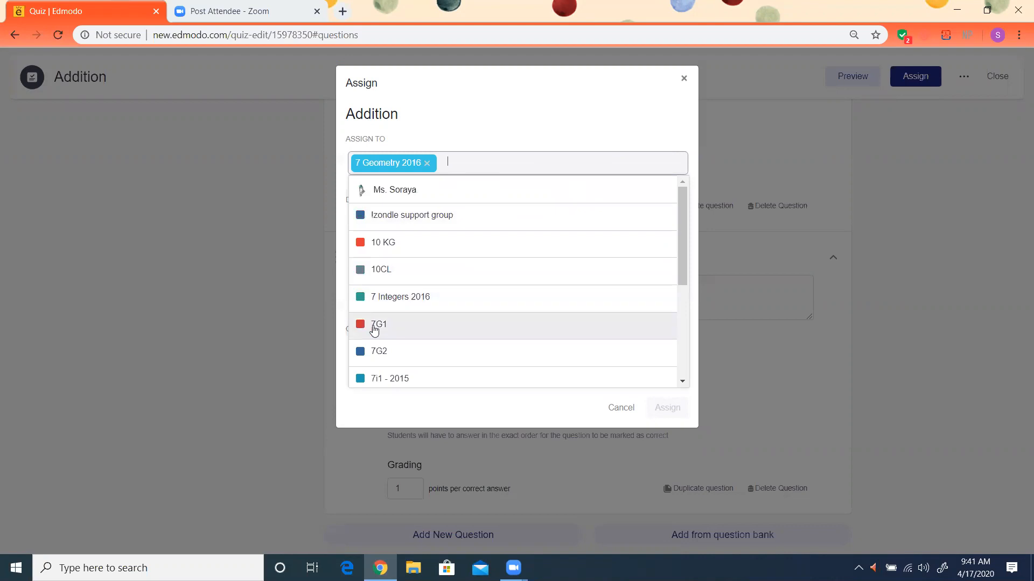
left_click(394, 330)
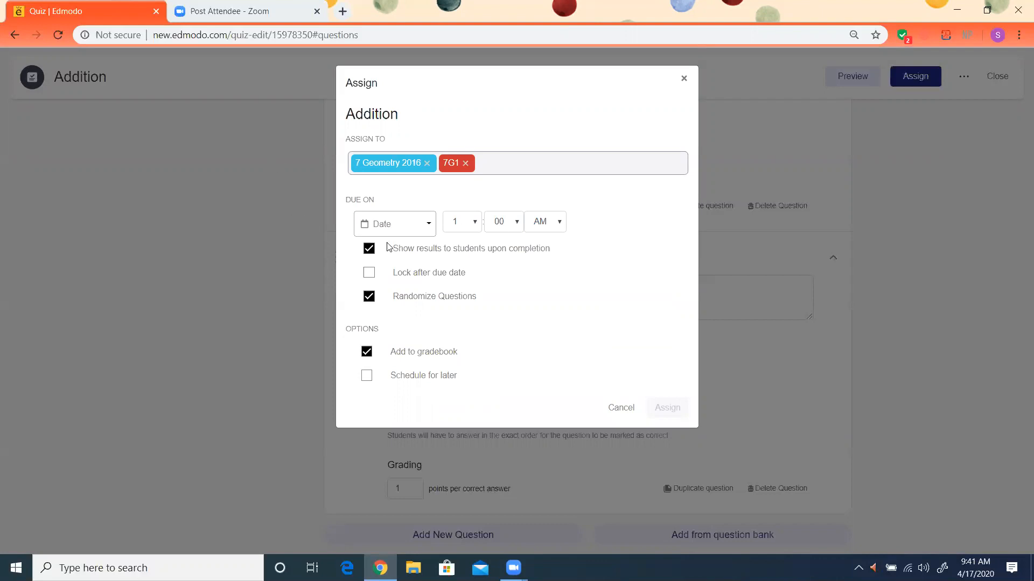
left_click(428, 226)
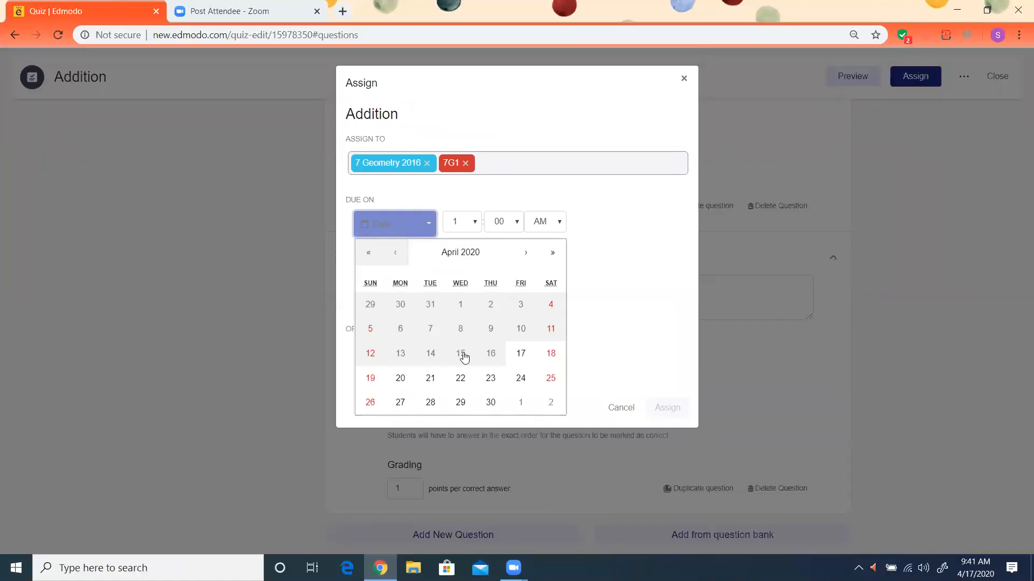
left_click(430, 382)
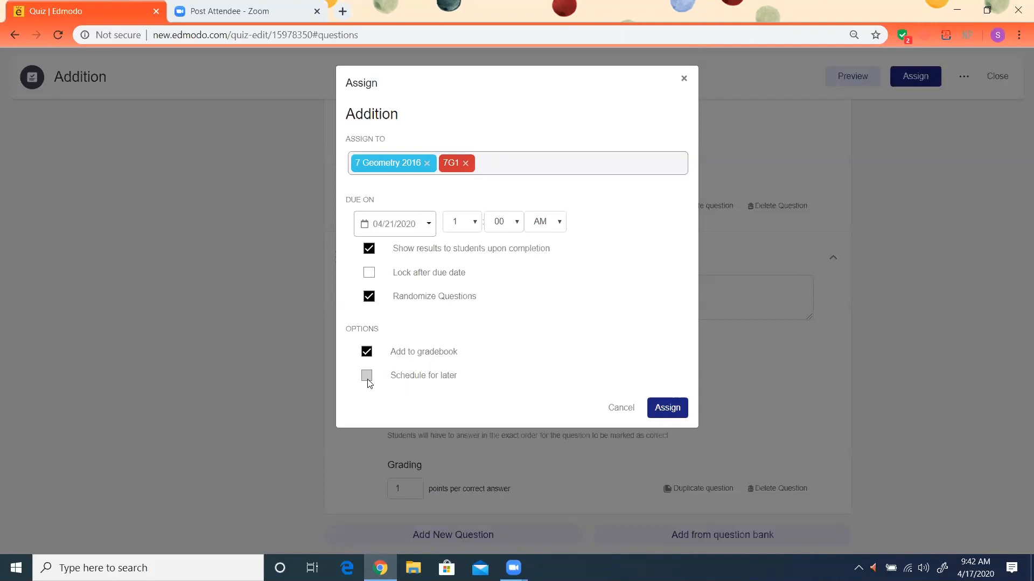
Step: Schedule the quiz's delivery for 04/18/2020 at 7:00 AM and assign it, closing the confirmation
left_click(368, 377)
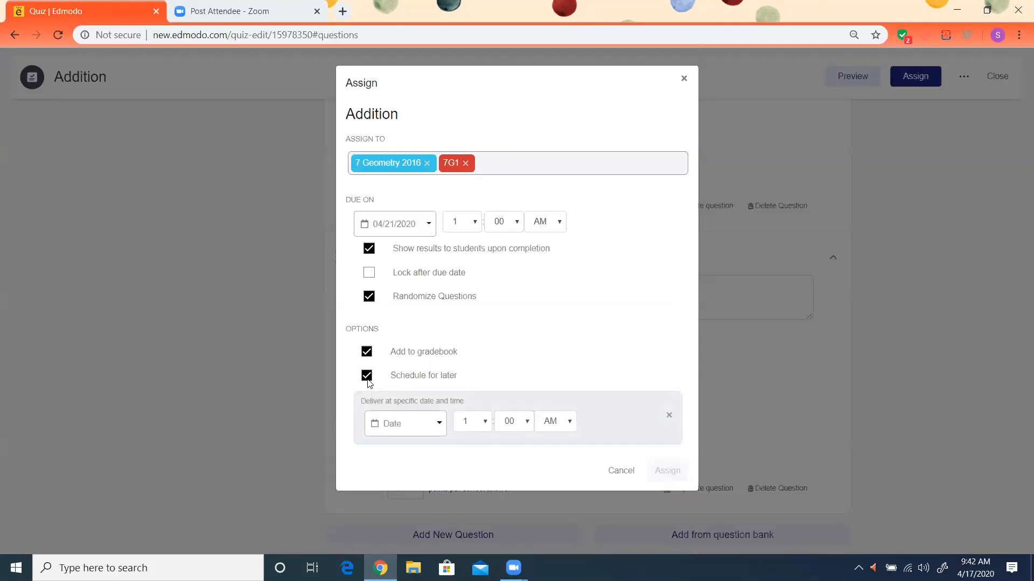
left_click(442, 428)
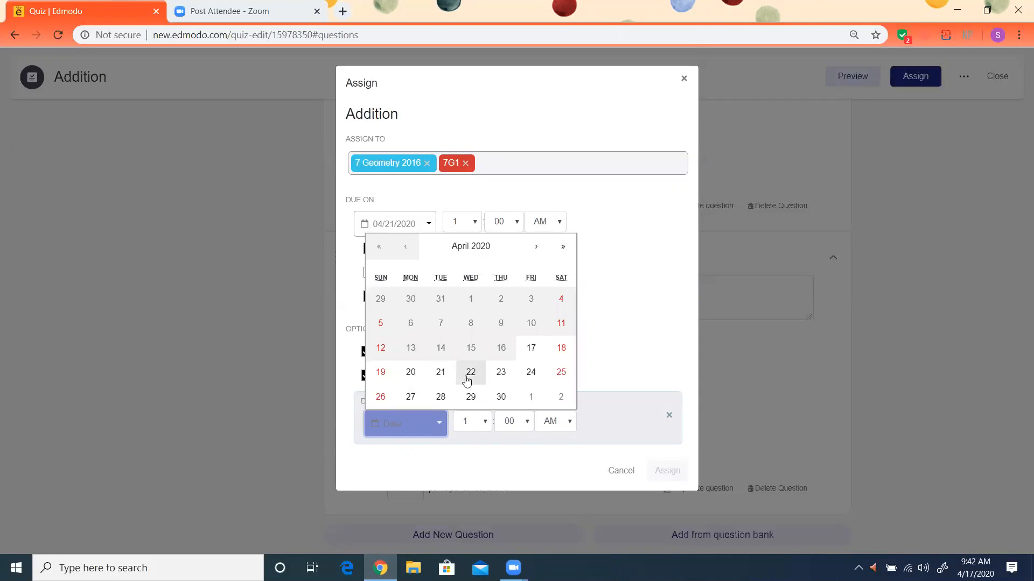
left_click(562, 351)
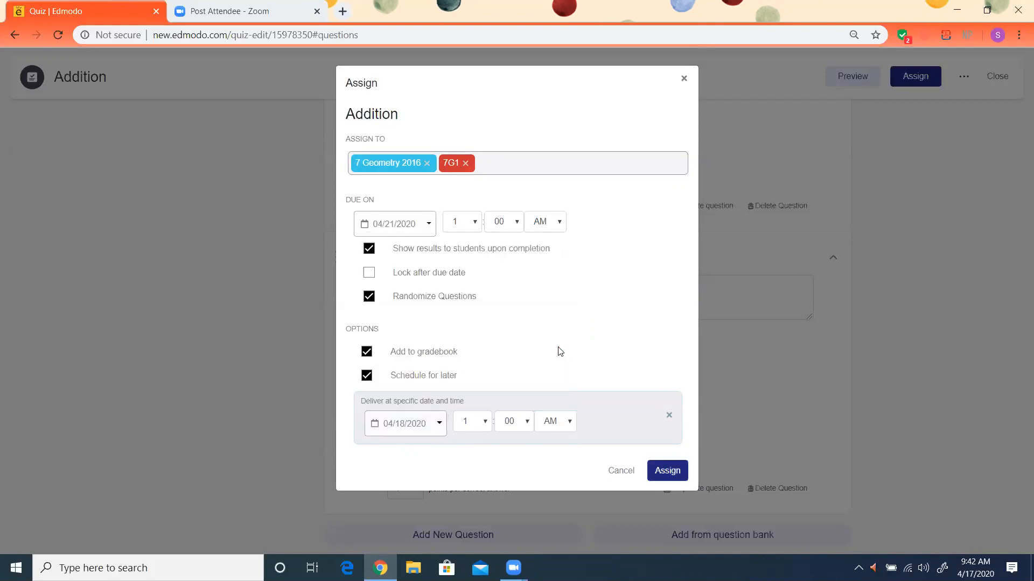
left_click(485, 422)
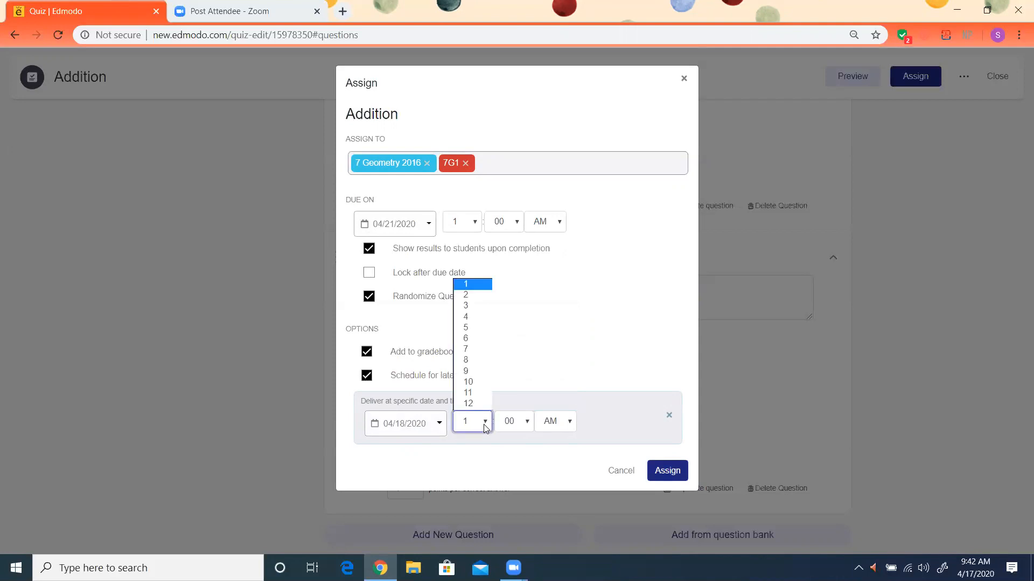
left_click(476, 352)
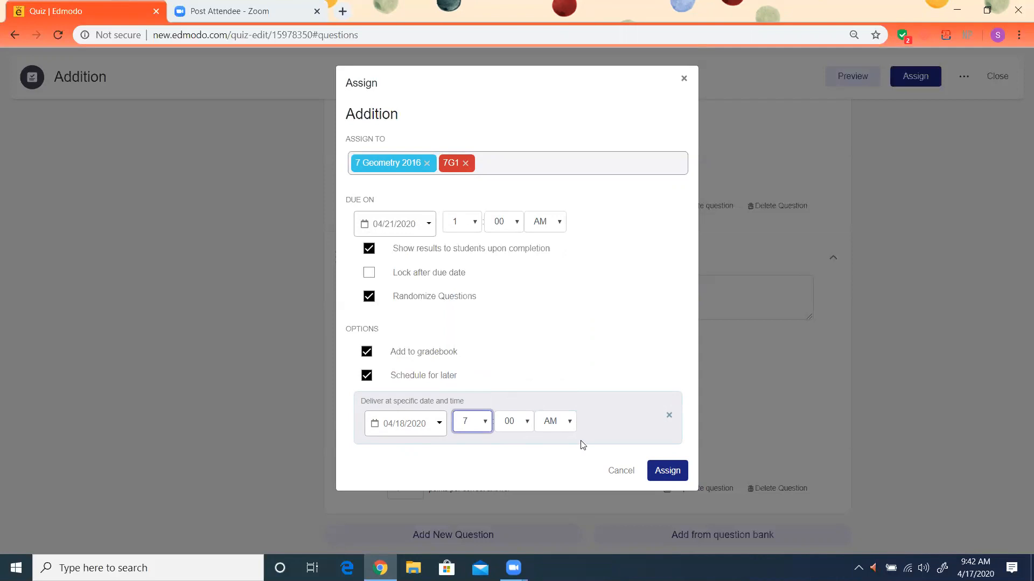
left_click(667, 476)
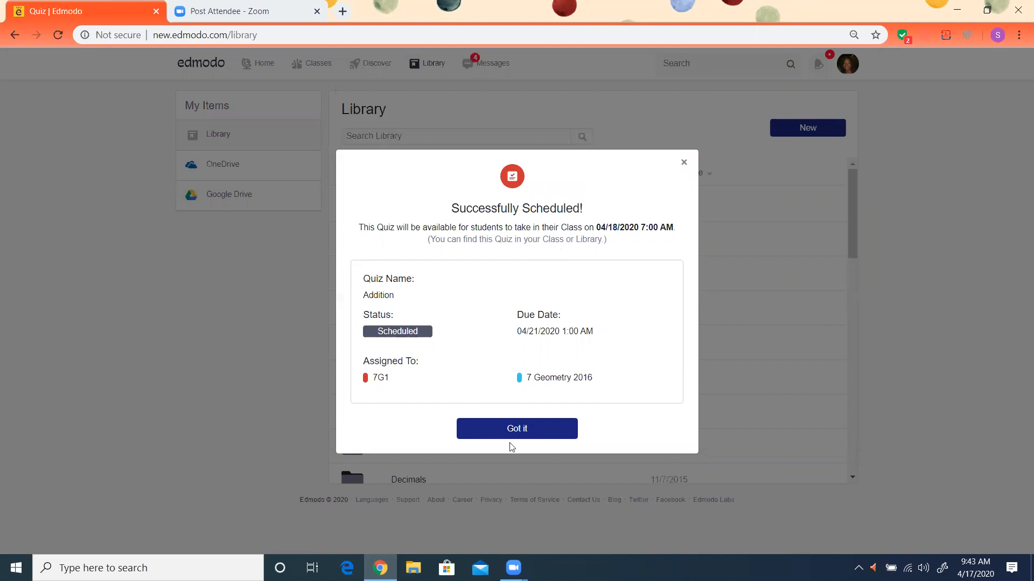
left_click(518, 430)
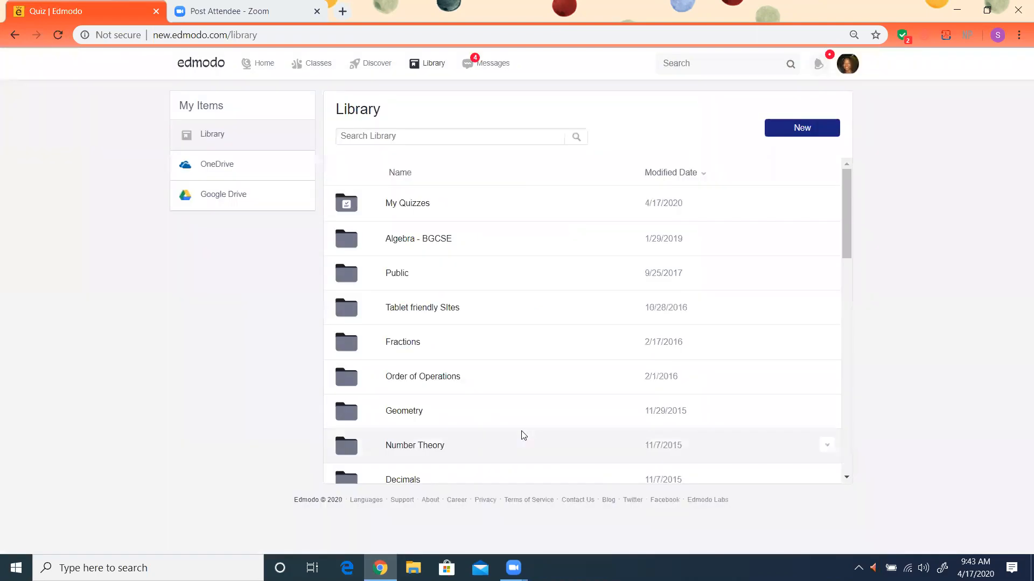